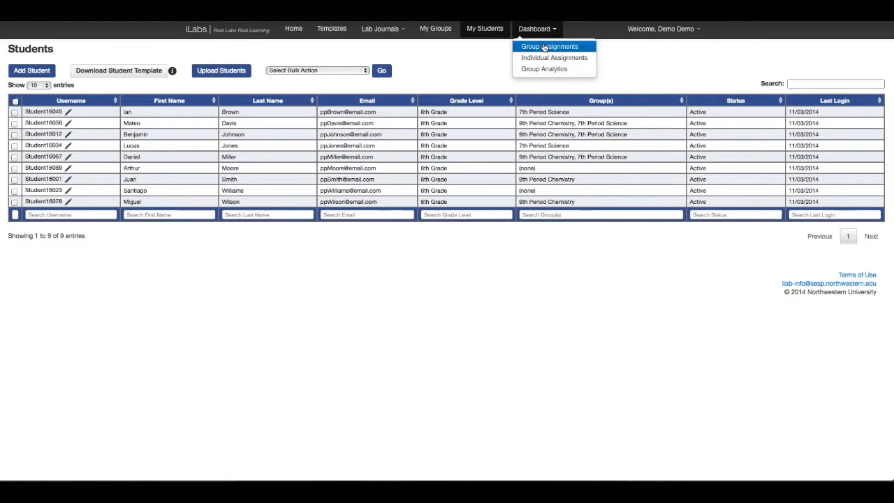
Open the first student's submitted Cell Phone Radiation lab from the group assignments for checking and view the first section's instructions.
left_click(544, 46)
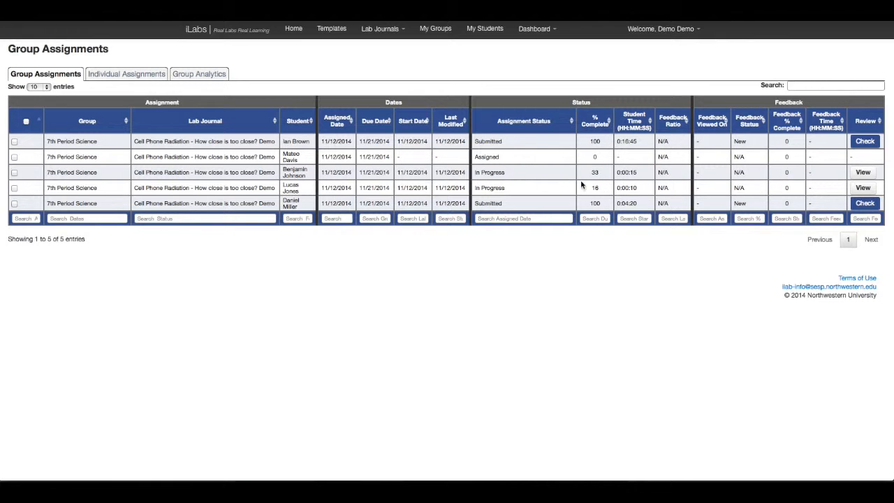
left_click(871, 144)
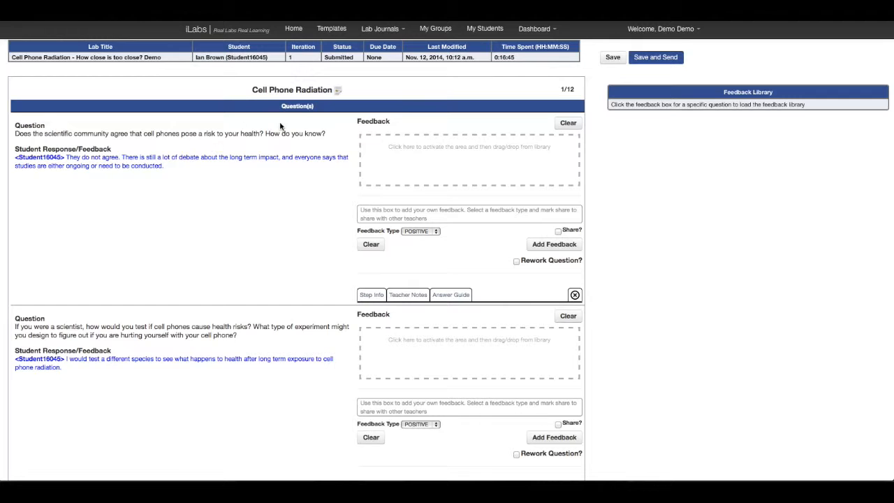
mouse_move(339, 92)
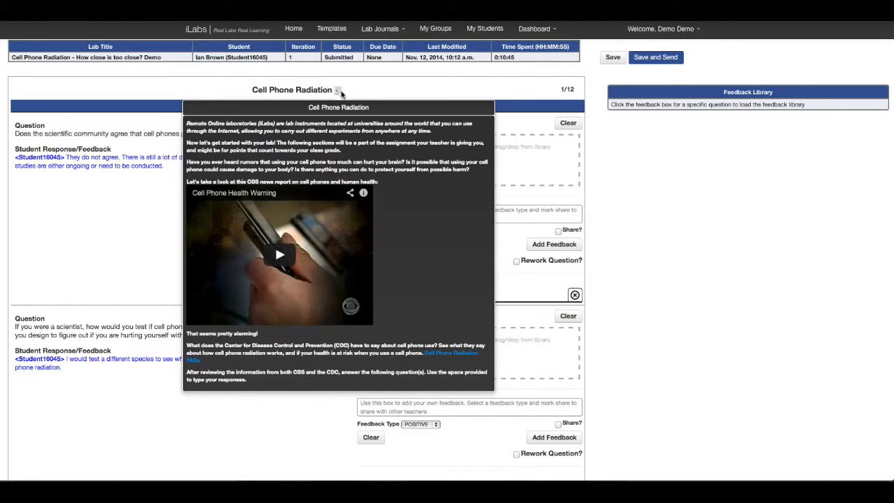
left_click(339, 91)
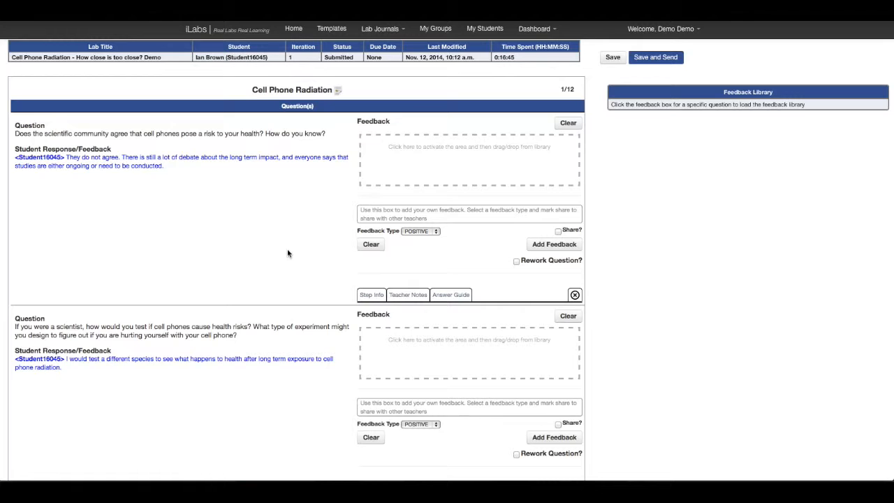
Add the library comments "That is true - there is a lot of ongoing research..." and "Is the evidence really conclusive?..." to the first question's feedback.
left_click(399, 166)
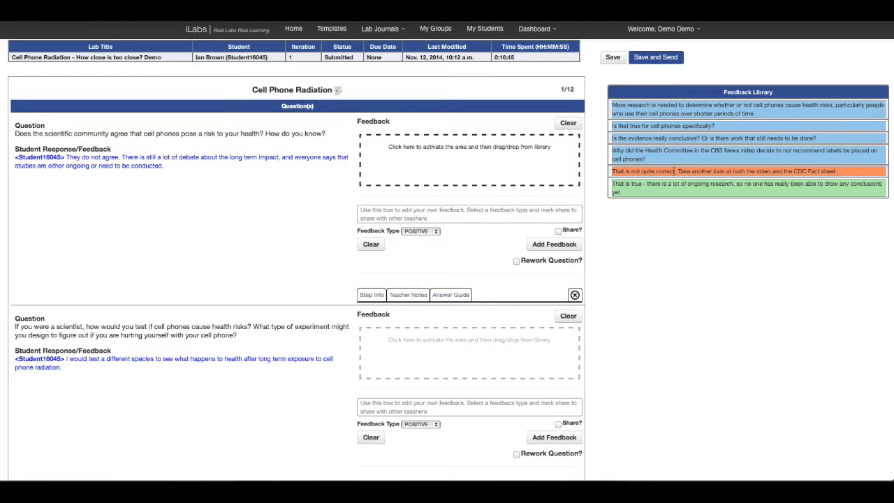
left_click_drag(674, 184, 385, 165)
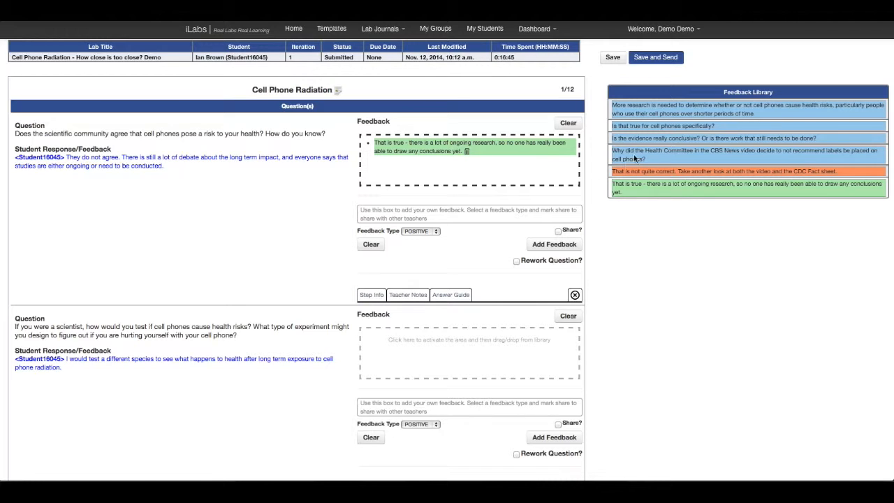
left_click_drag(645, 137, 394, 164)
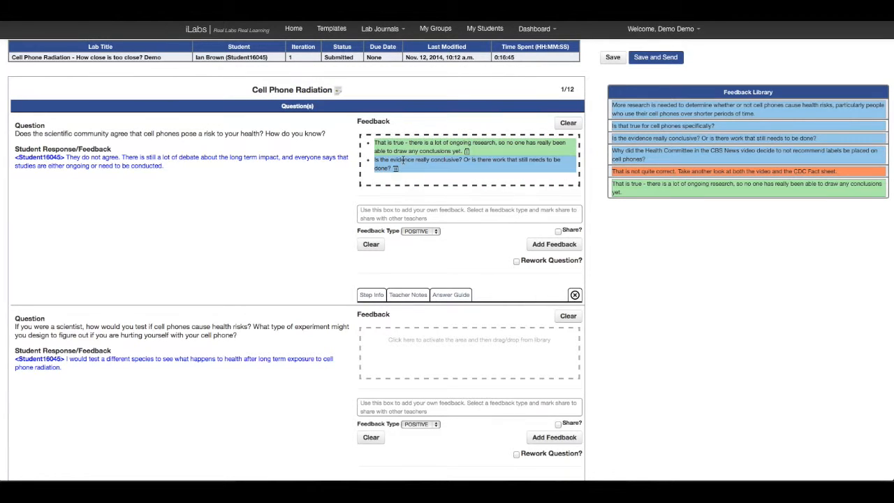
Add a custom unshared POSITIVE comment to the first question's feedback, reading "Nice job" followed by the student's first name.
left_click(383, 218)
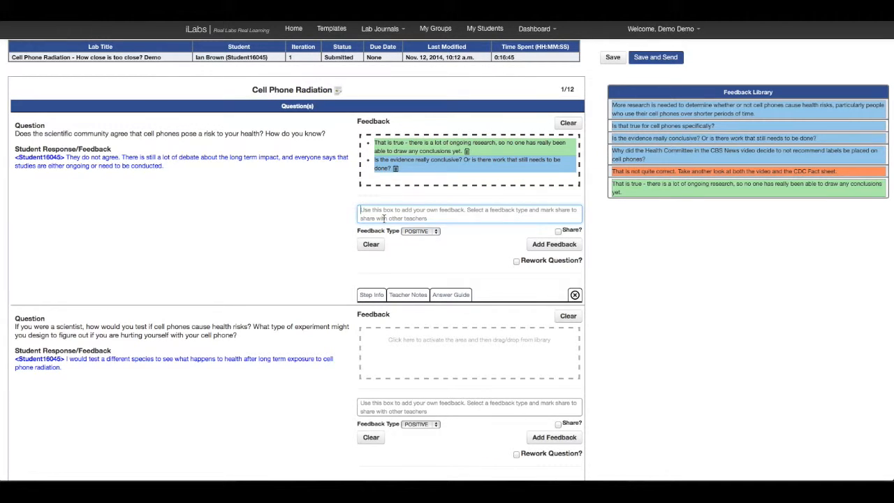
type("N")
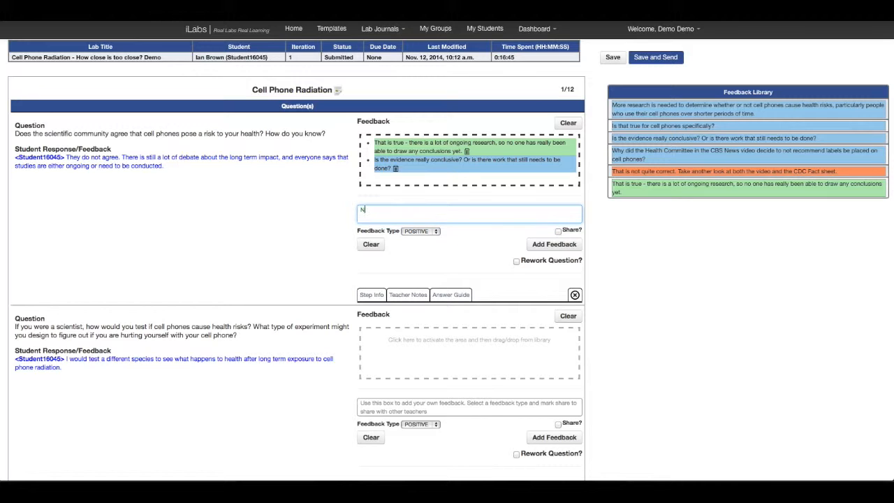
type("ice job, Ian.")
left_click(438, 234)
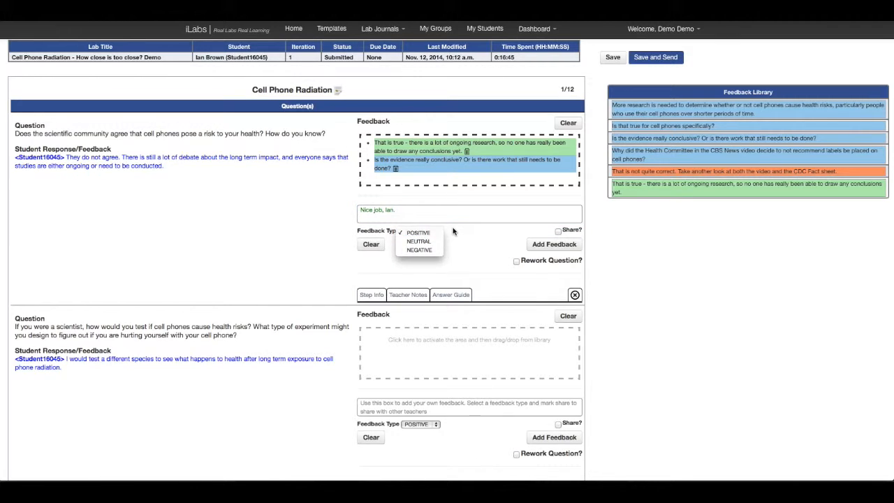
left_click(453, 232)
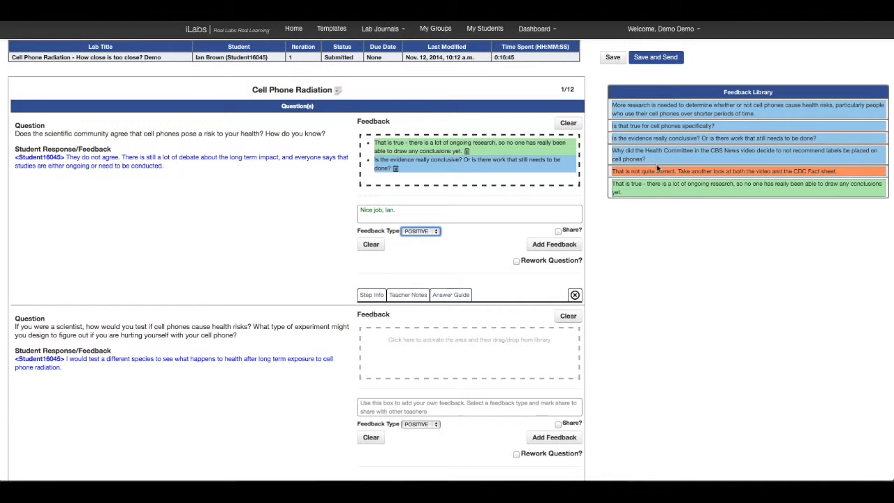
left_click(558, 231)
left_click(559, 232)
left_click(549, 246)
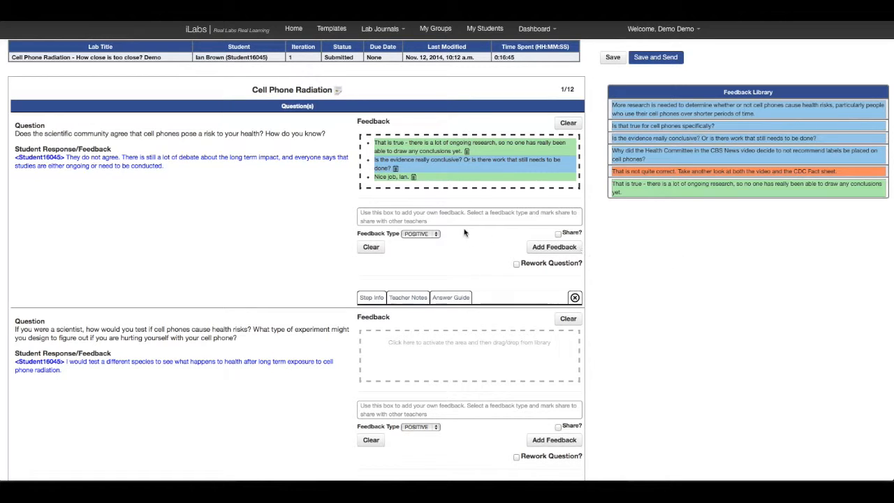
Read the step info, teacher notes and answer guide for the first question.
scroll(277, 286, "down", 1)
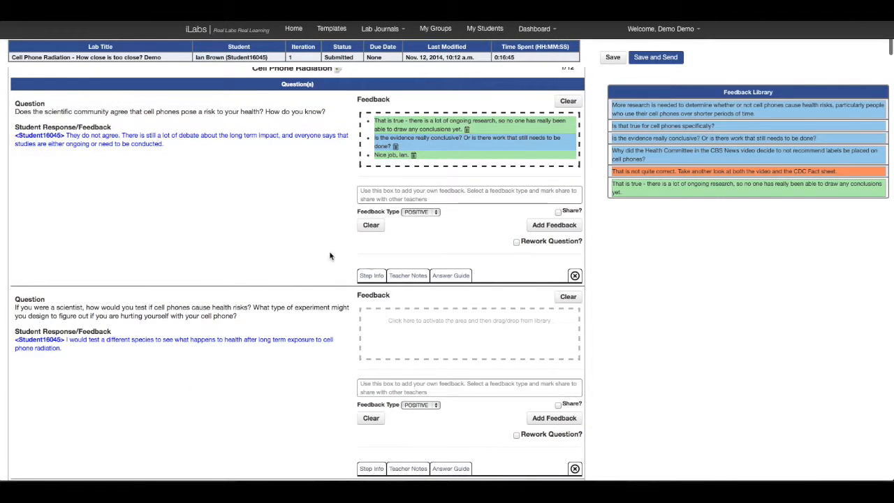
left_click(372, 277)
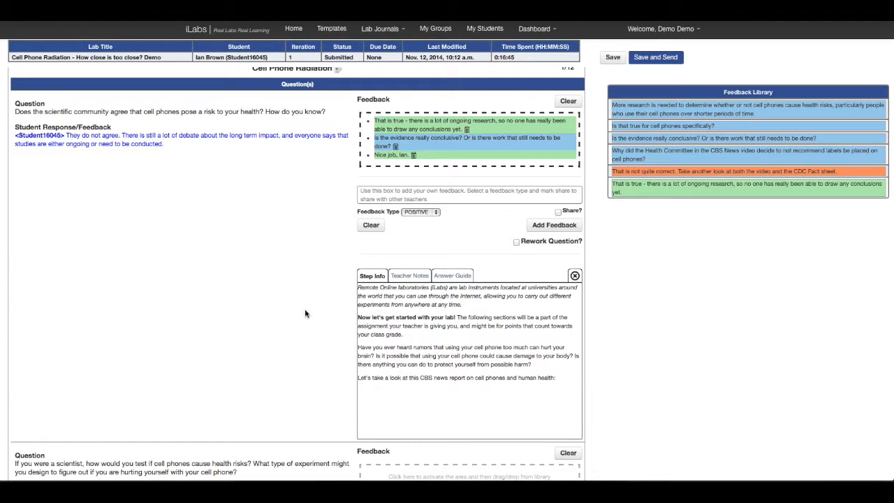
left_click(376, 277)
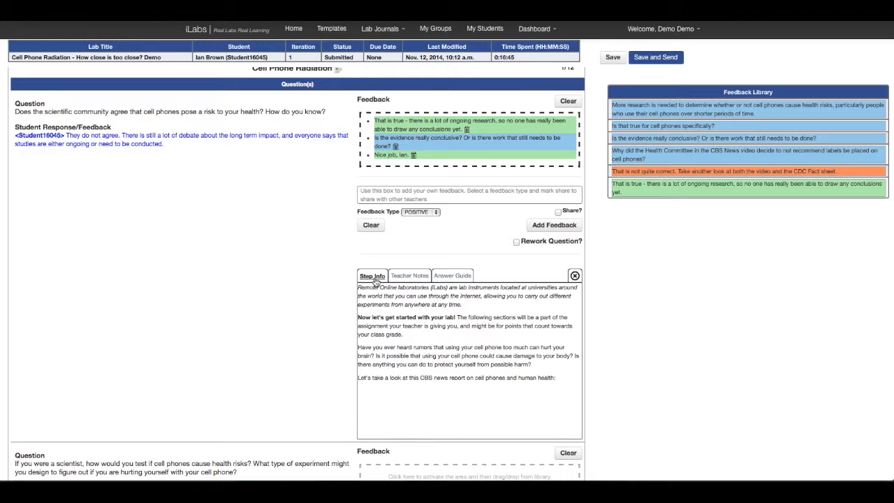
left_click(409, 276)
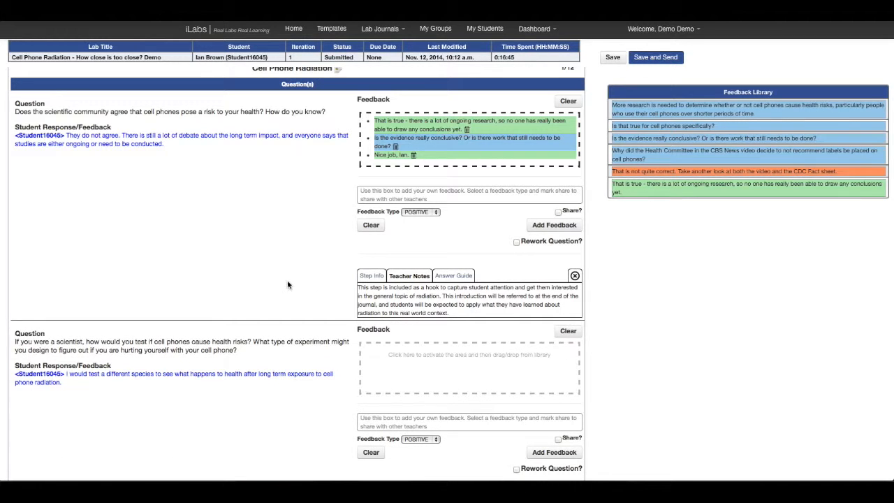
scroll(287, 285, "up", 1)
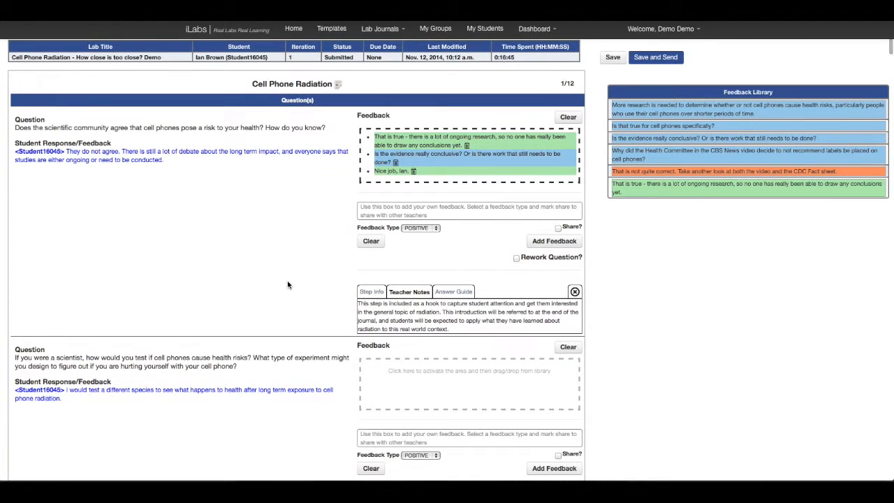
left_click(461, 299)
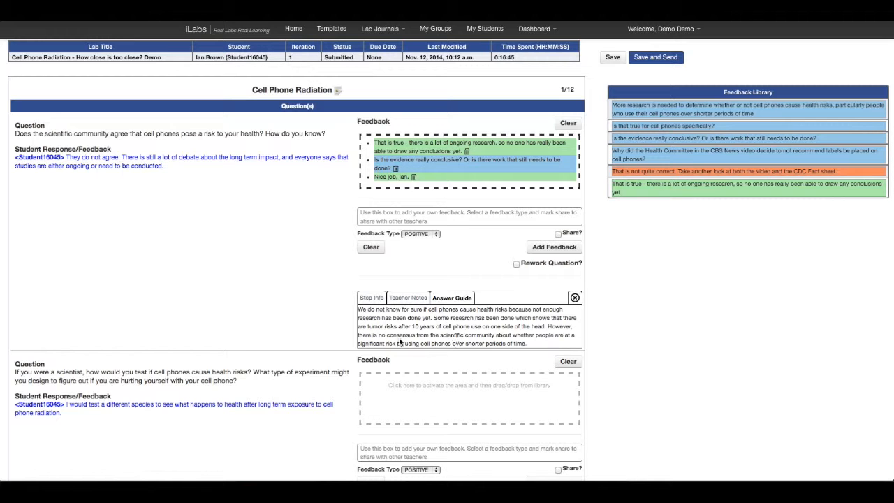
Look through the remaining responses, the Design Your Experiment results and the rework options, down to the overall feedback section.
scroll(292, 348, "down", 4)
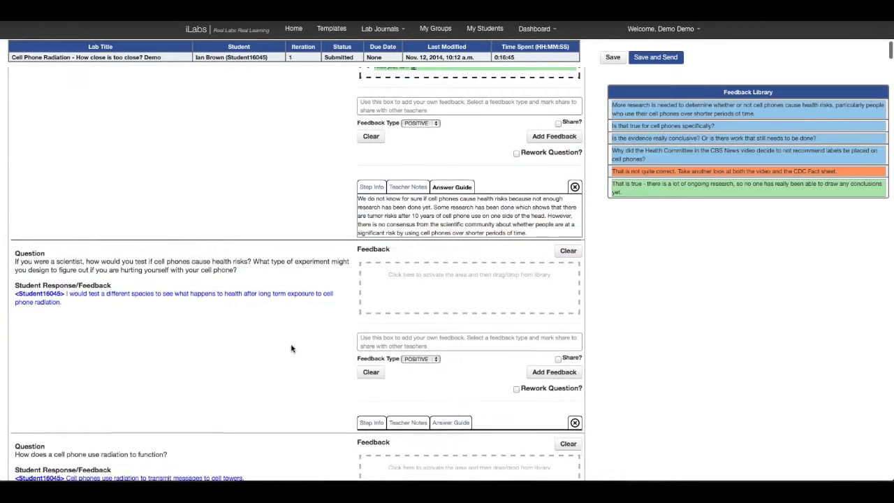
scroll(292, 348, "down", 10)
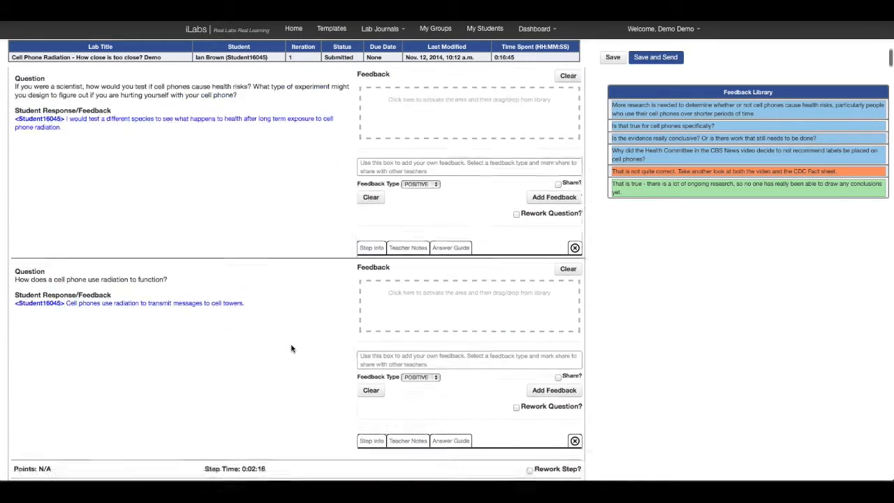
scroll(292, 347, "down", 20)
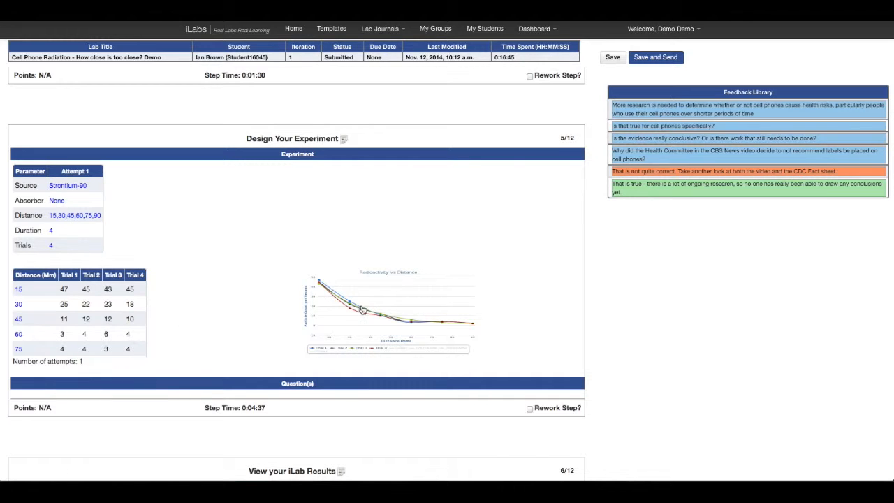
scroll(352, 257, "up", 3)
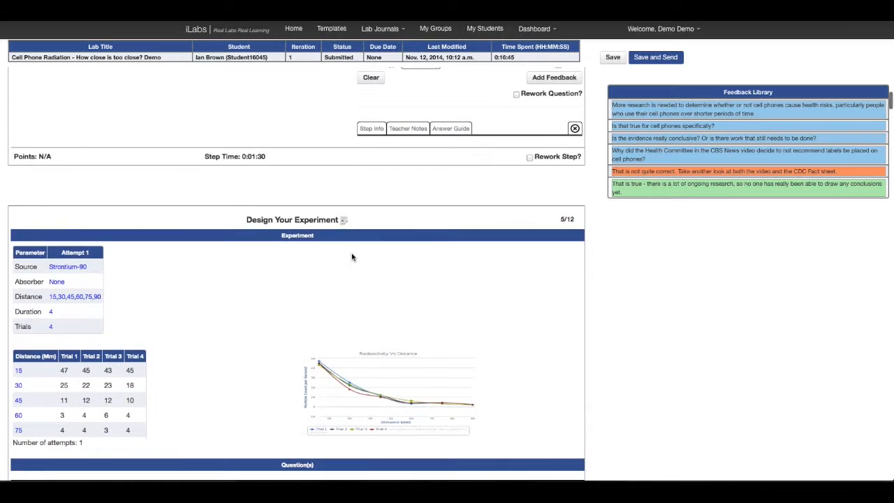
scroll(353, 257, "up", 1)
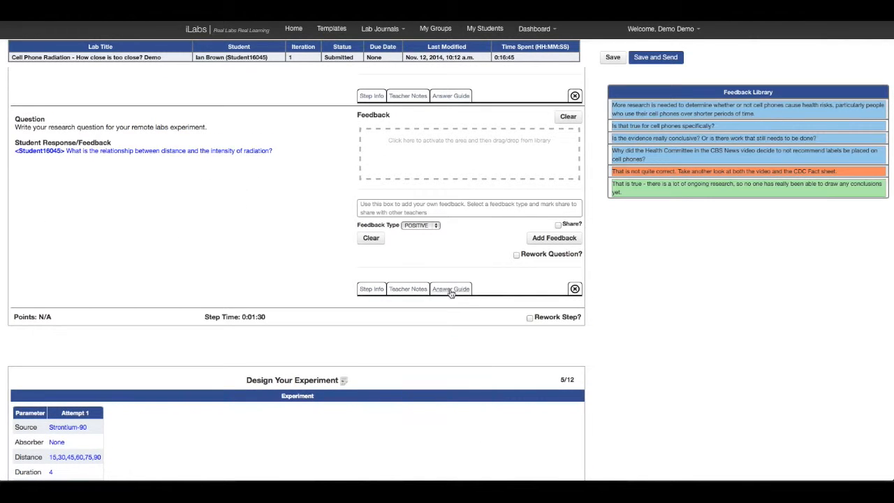
left_click(516, 256)
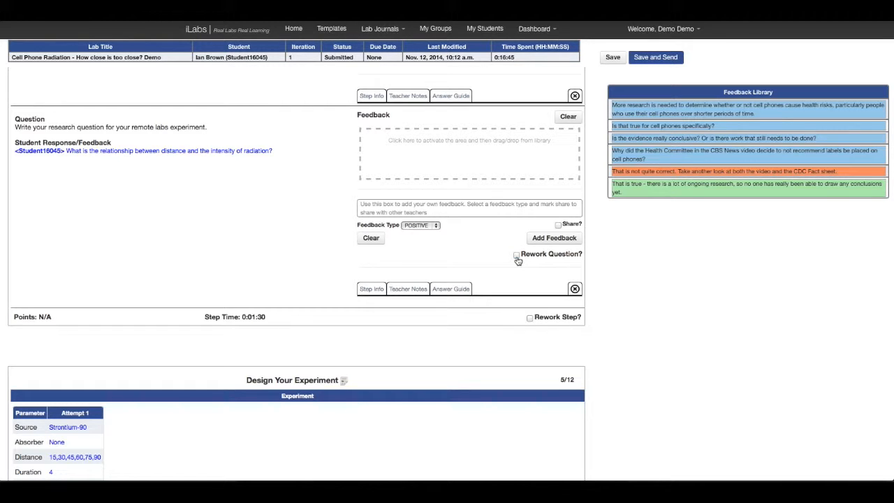
left_click(530, 318)
scroll(492, 357, "down", 5)
scroll(491, 357, "down", 20)
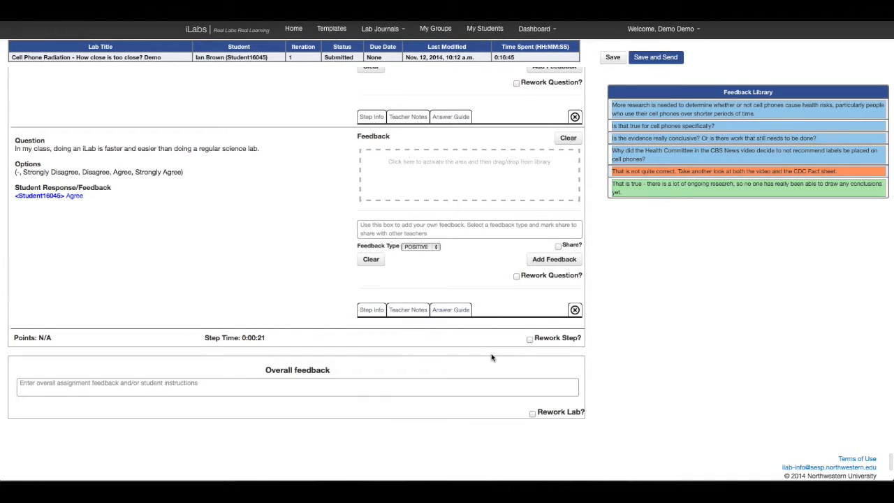
Enter "Nice job" with the student's first name as the overall feedback, leaving Rework Lab unselected.
left_click(532, 414)
left_click(533, 413)
left_click(498, 382)
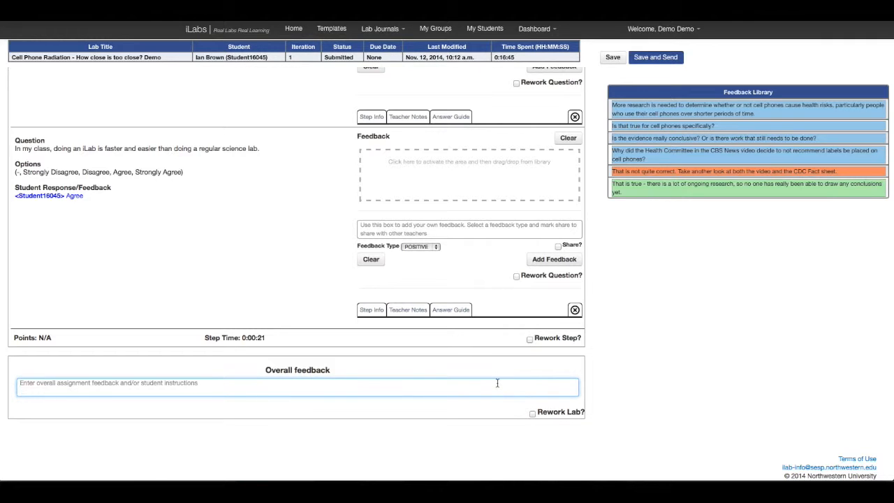
type("Nice")
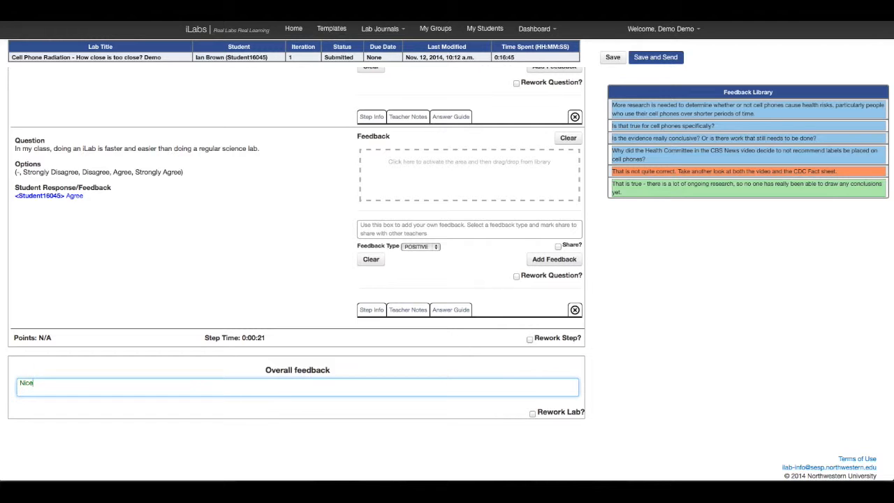
type(" job, Ian.")
Save the feedback and send it to the student, and return to the Group Assignments list.
scroll(629, 377, "up", 3)
scroll(629, 378, "up", 13)
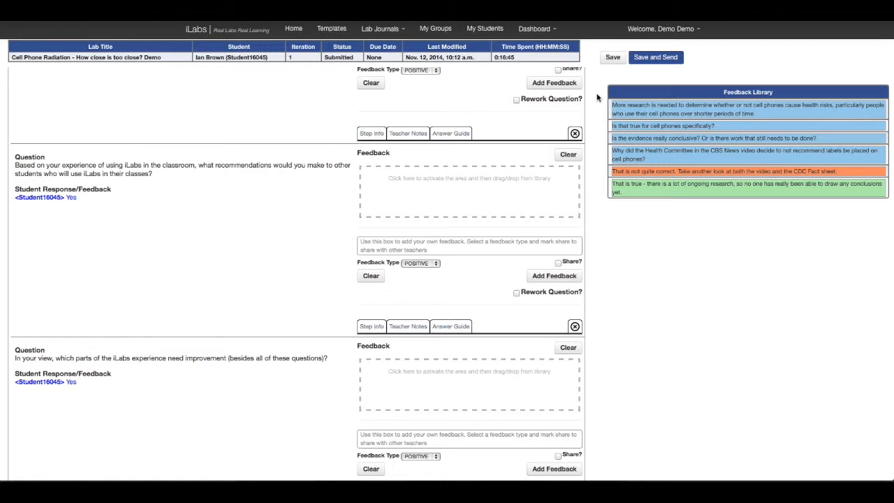
left_click(650, 62)
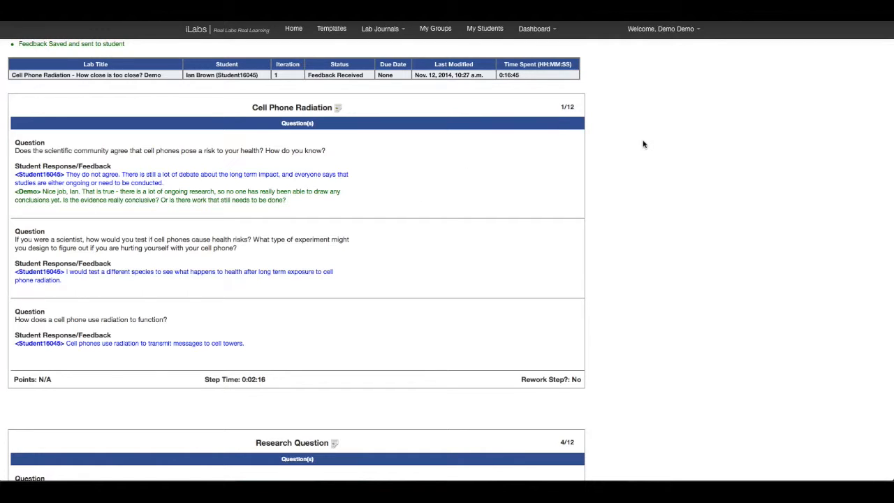
left_click(534, 32)
left_click(538, 46)
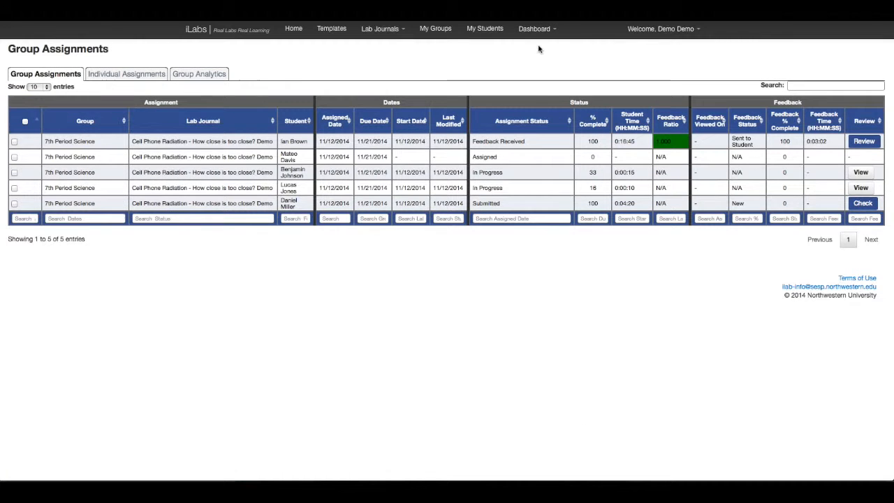